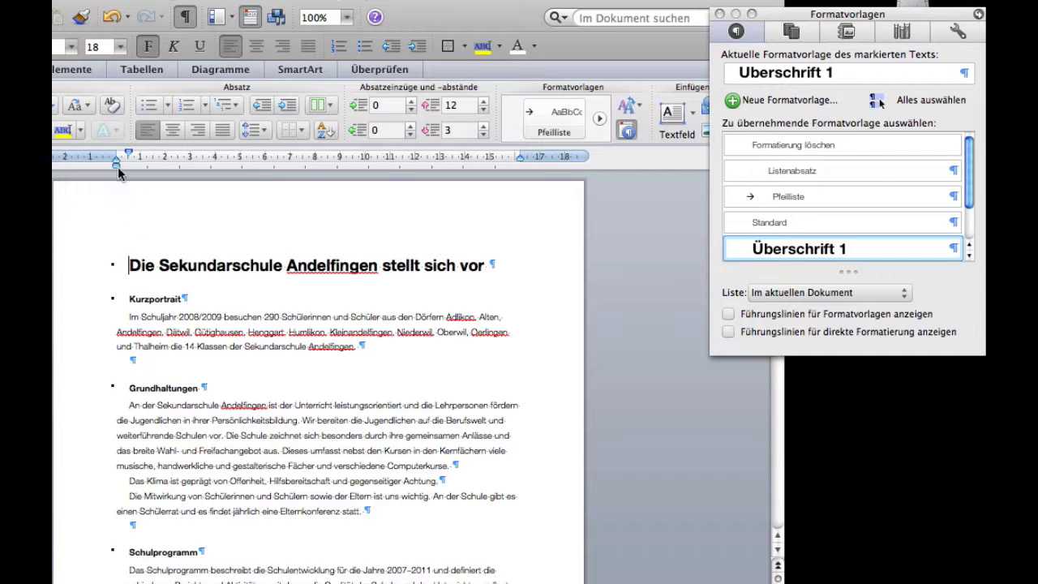
Step: Set the title's first-line indent to 0 cm and update Überschrift 1 to match it
drag(128, 156, 116, 157)
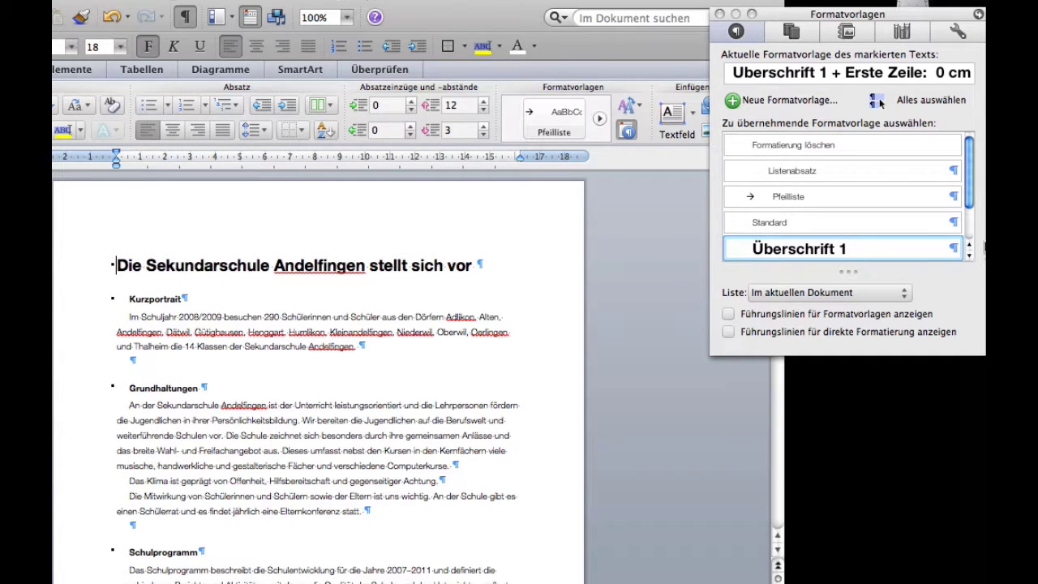
click(953, 249)
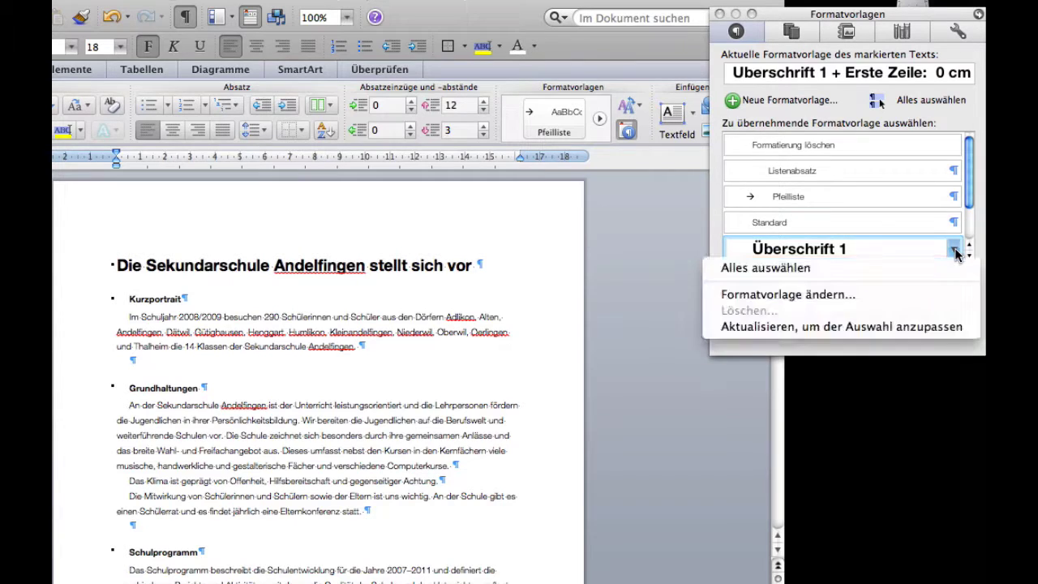
click(869, 327)
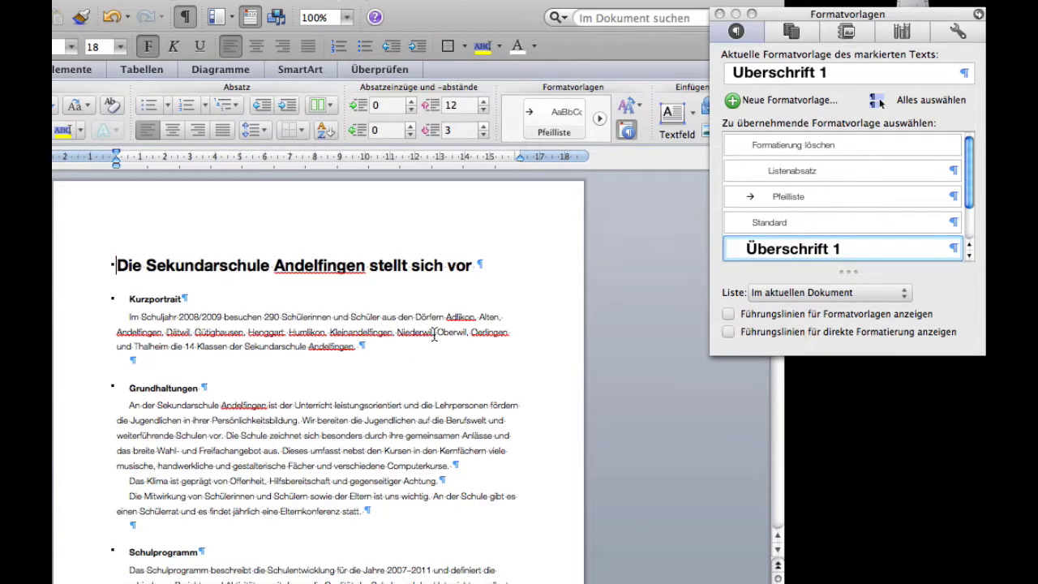
click(129, 300)
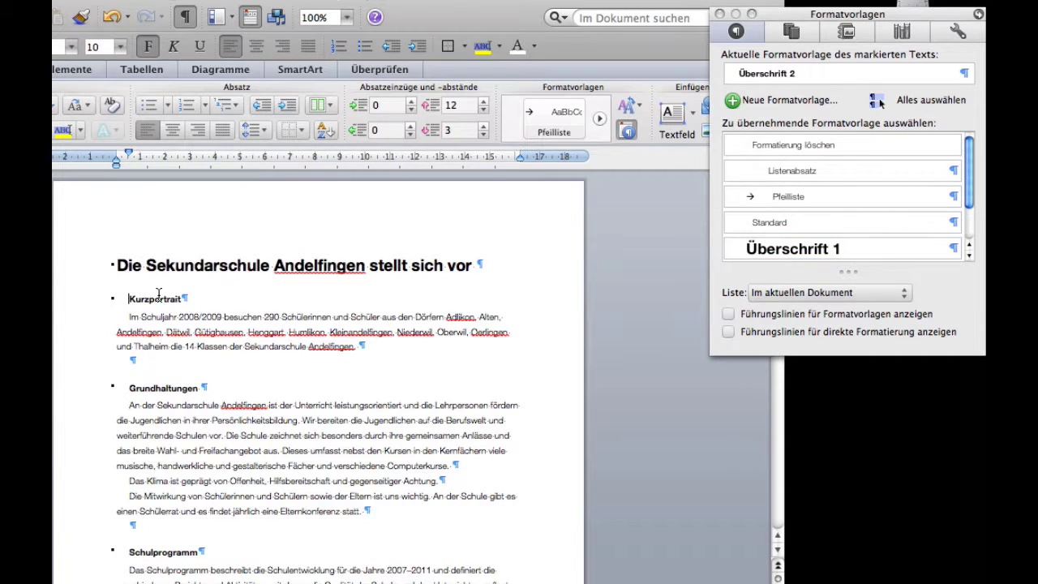
Step: Zero the Kurzportrait heading's first-line indent and update Überschrift 2 to match it
drag(200, 298, 121, 298)
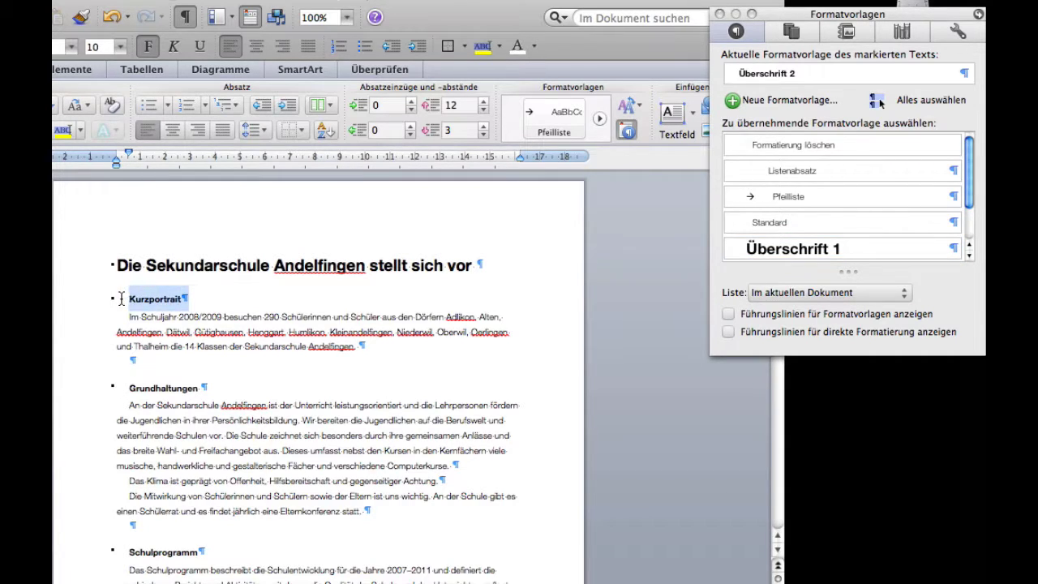
drag(128, 155, 116, 157)
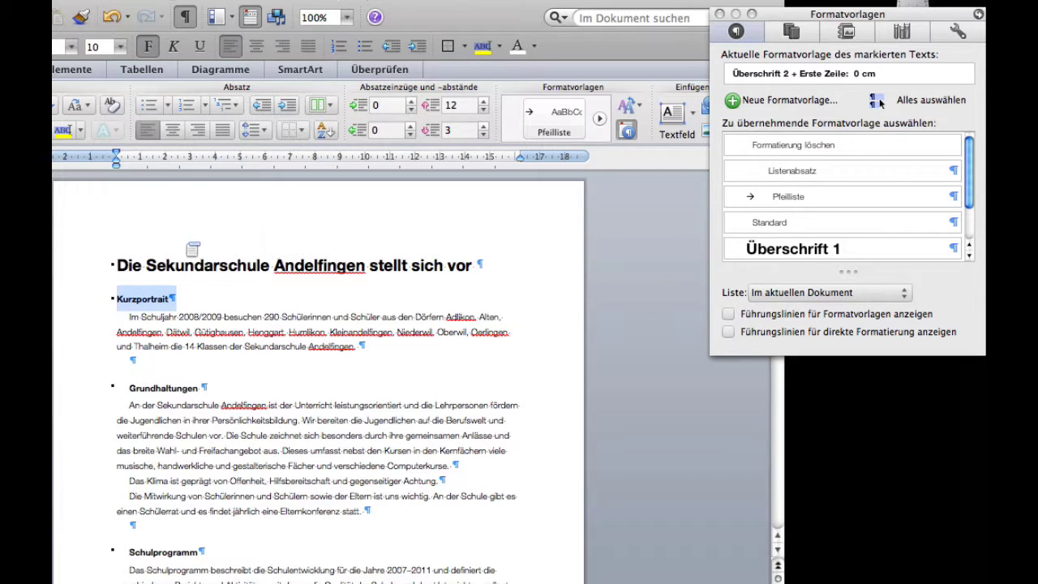
scroll(803, 236, down, 2)
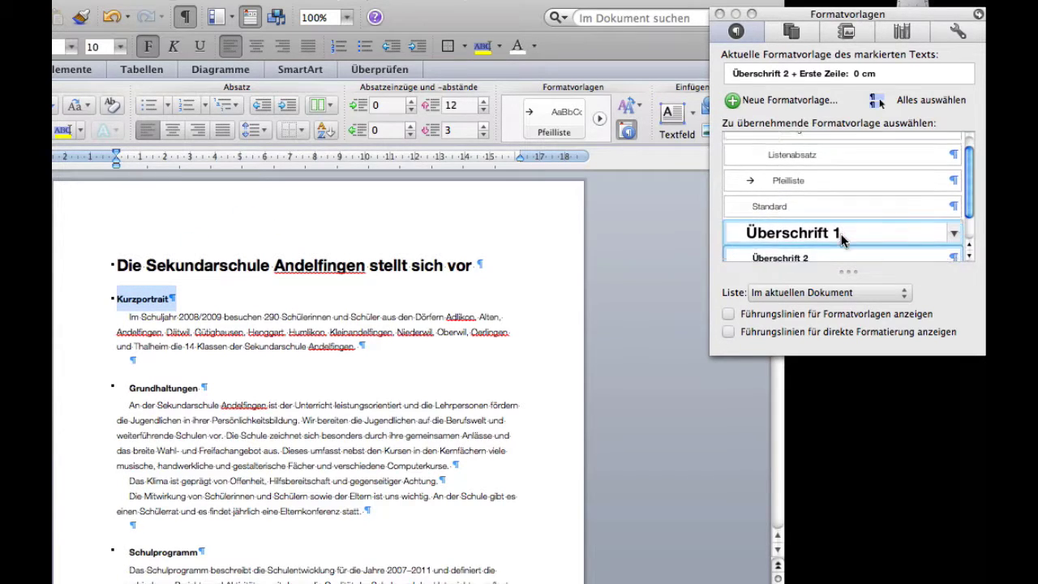
click(952, 242)
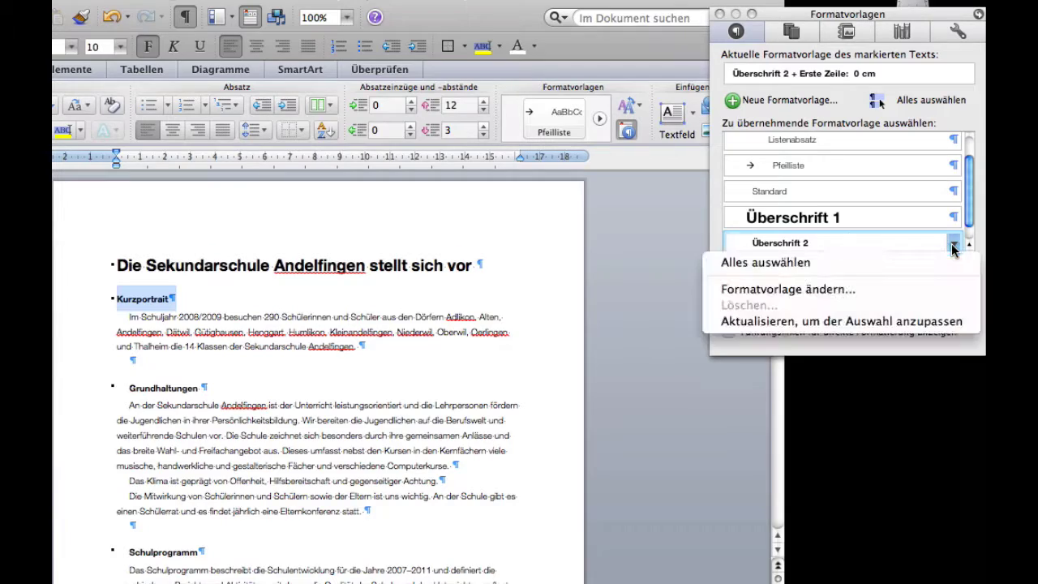
click(840, 321)
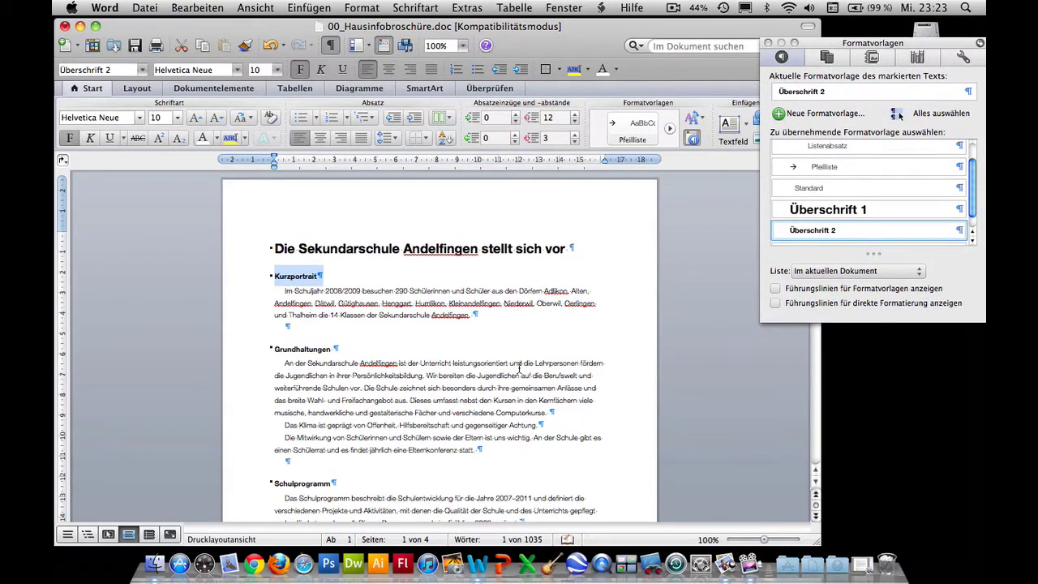
click(519, 368)
scroll(519, 368, down, 1)
scroll(519, 368, down, 3)
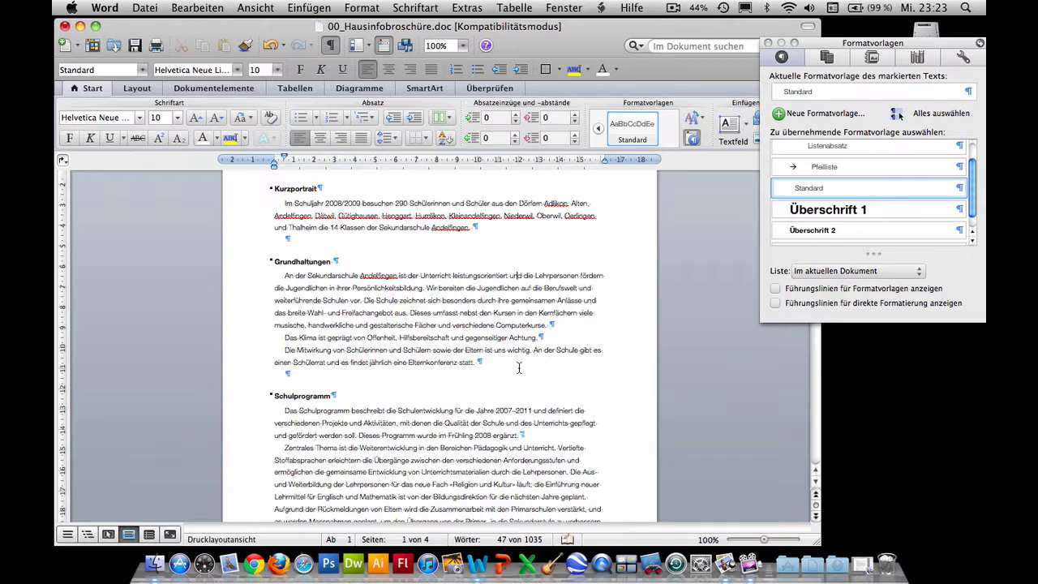
scroll(519, 368, up, 1)
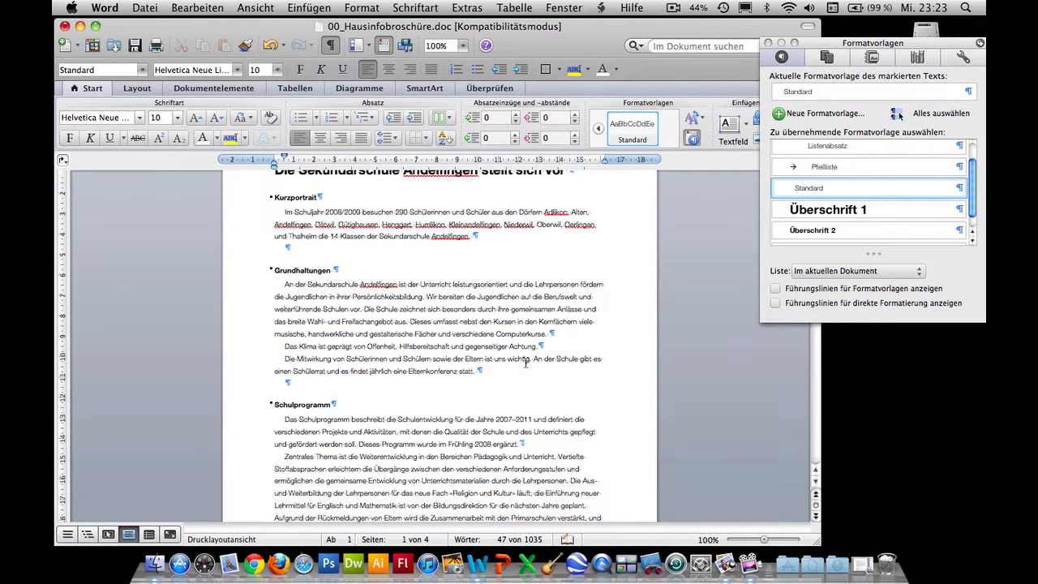
scroll(515, 366, up, 3)
scroll(515, 366, up, 3)
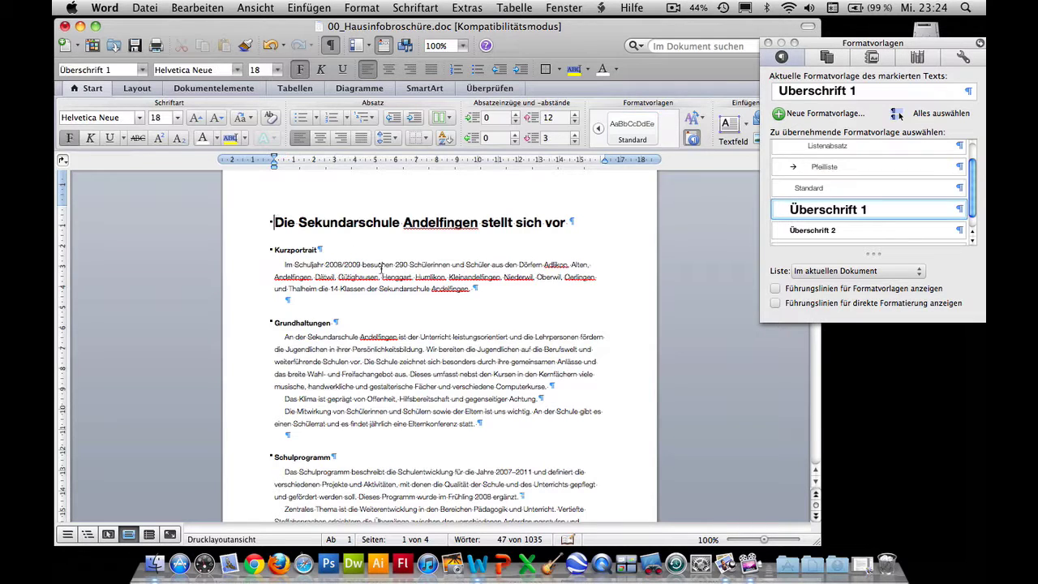
Step: Select all the brochure text and delete it, leaving an empty page
key(super+a)
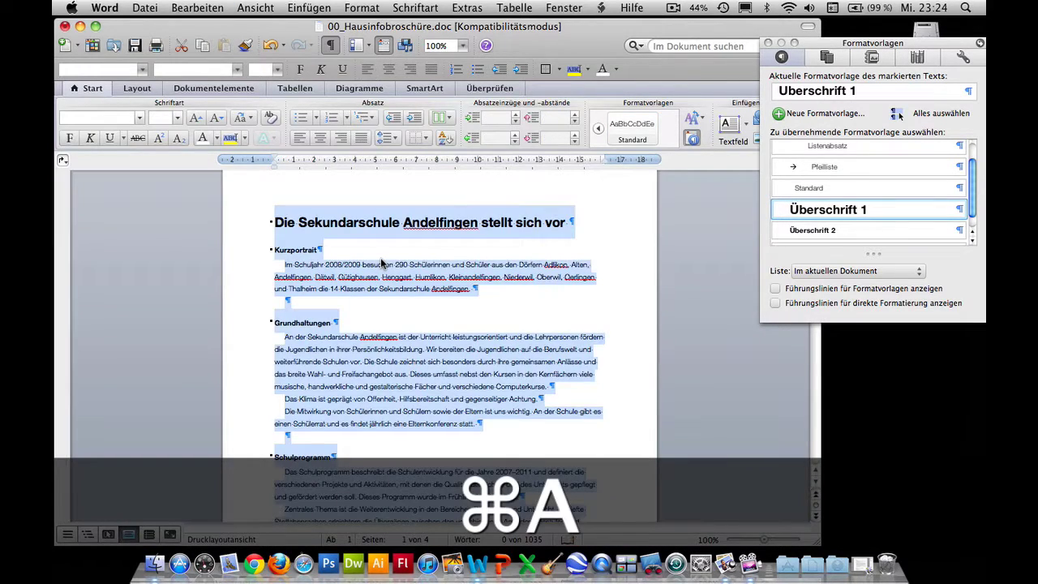
key(BackSpace)
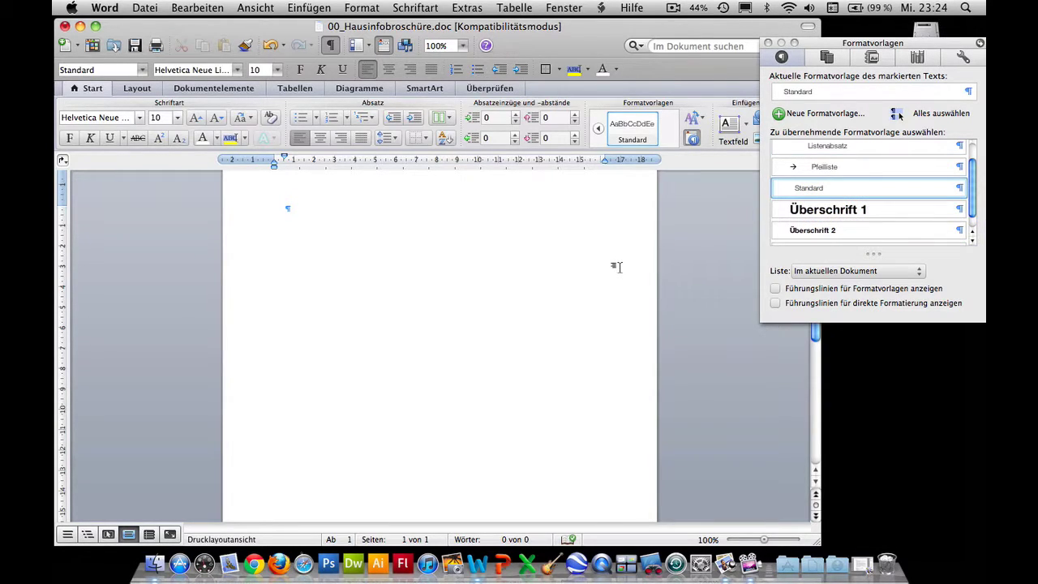
click(143, 8)
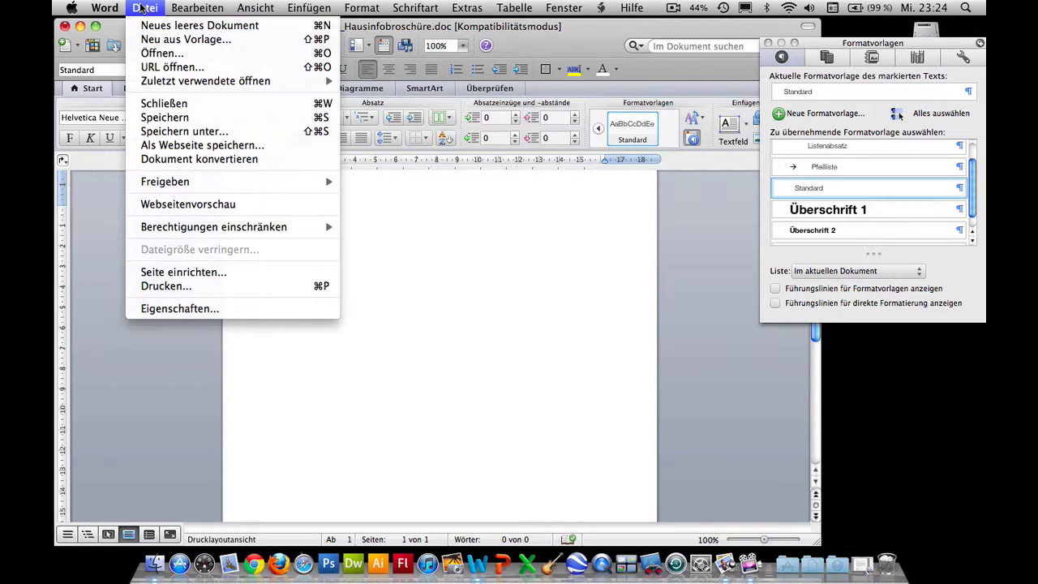
Step: Save the empty document as Word template 00_Hausinfobroschüre.dotx in Meine Vorlagen, then close it
click(182, 131)
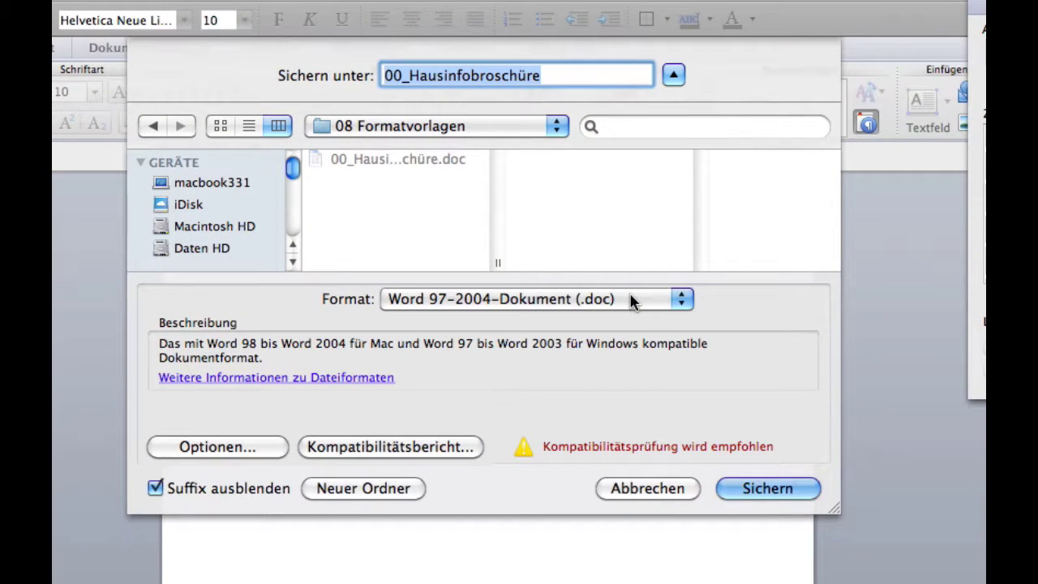
click(630, 301)
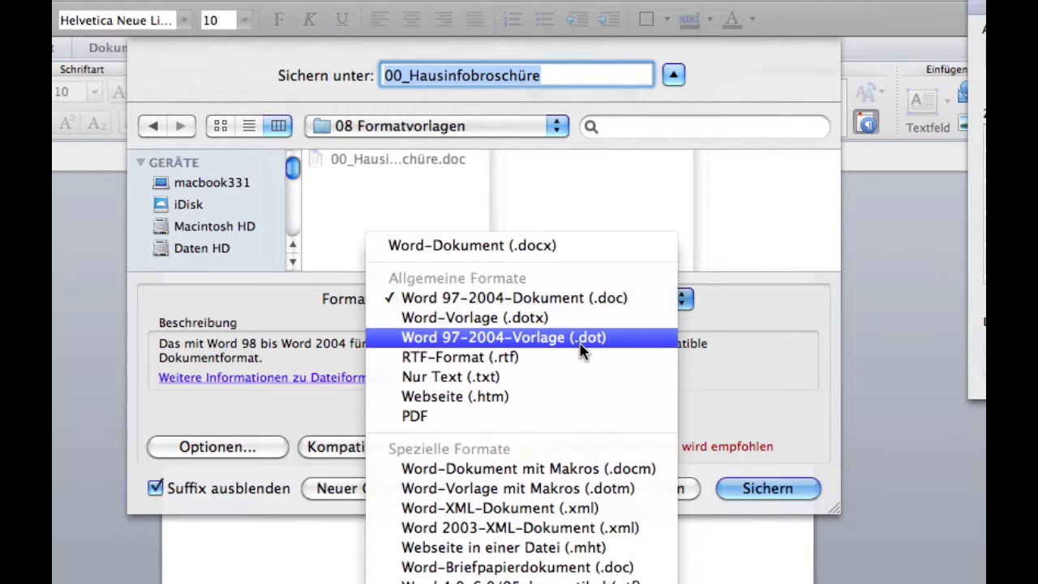
click(532, 319)
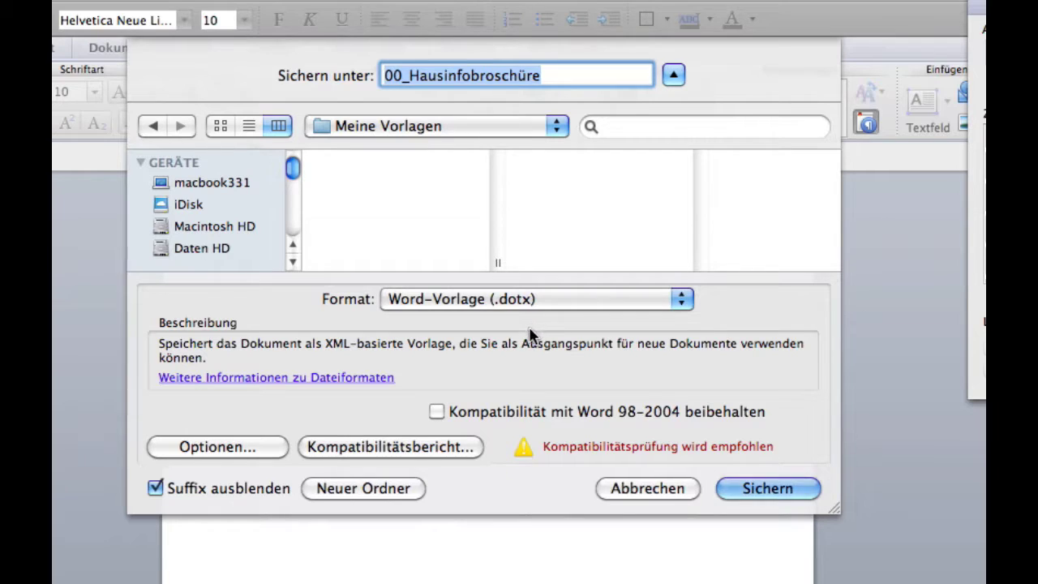
click(361, 132)
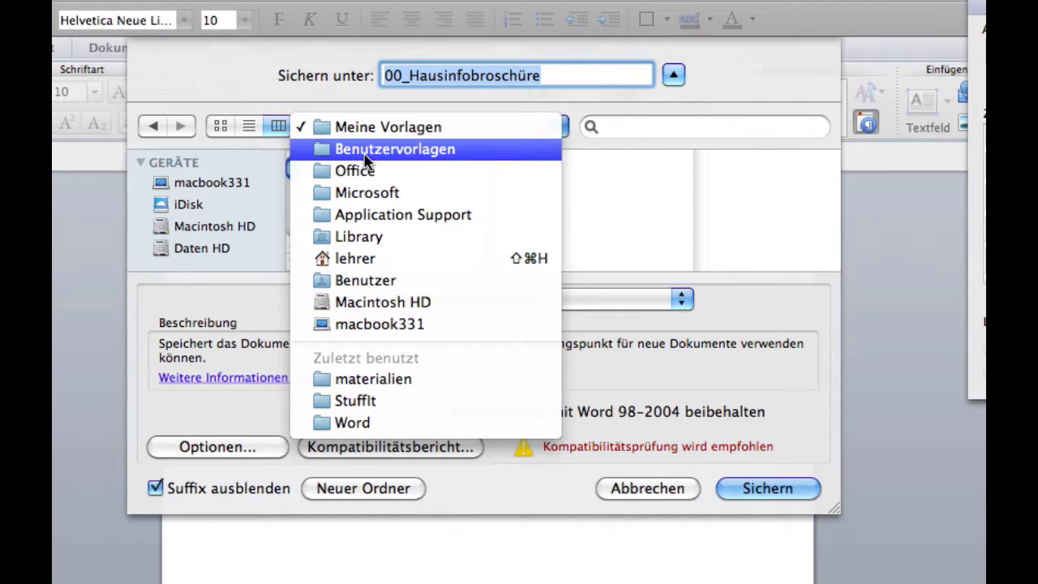
click(389, 127)
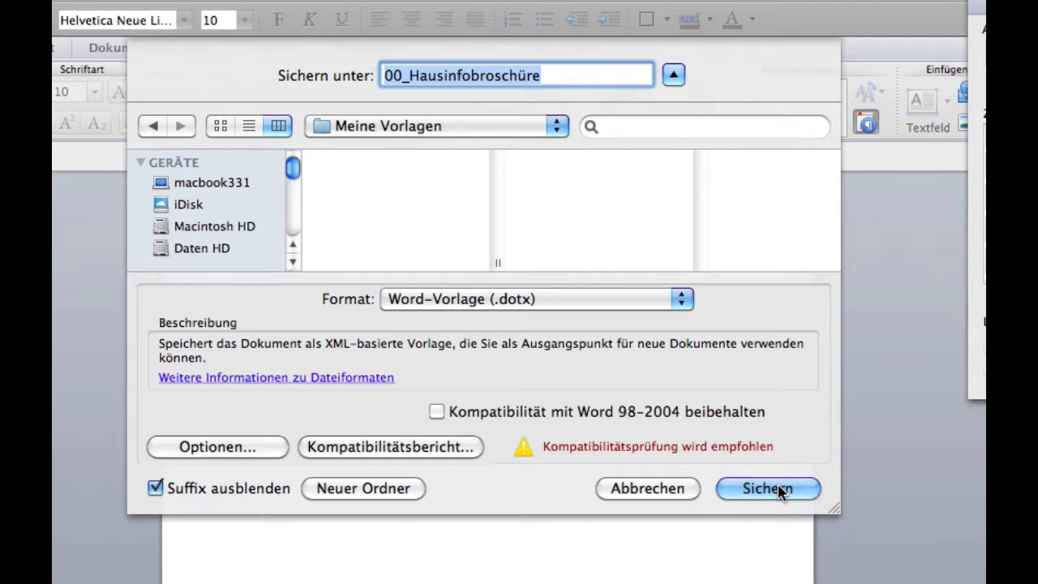
click(728, 493)
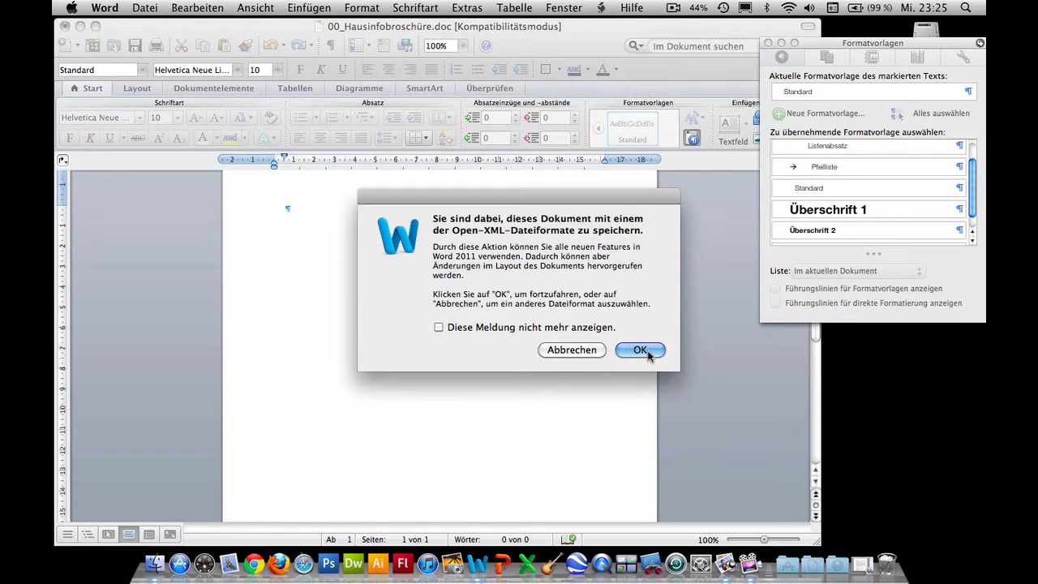
click(641, 349)
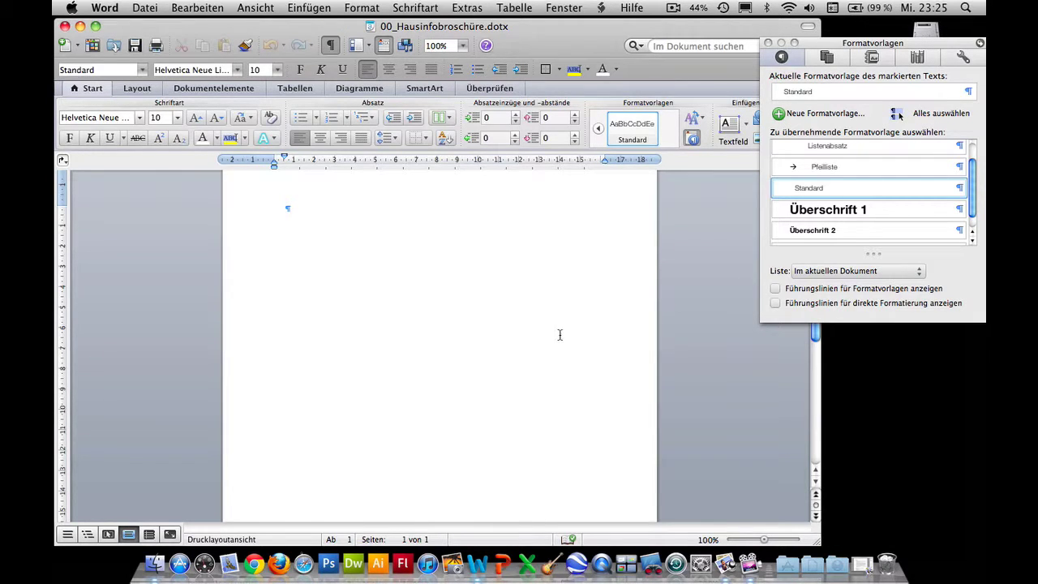
key(super+w)
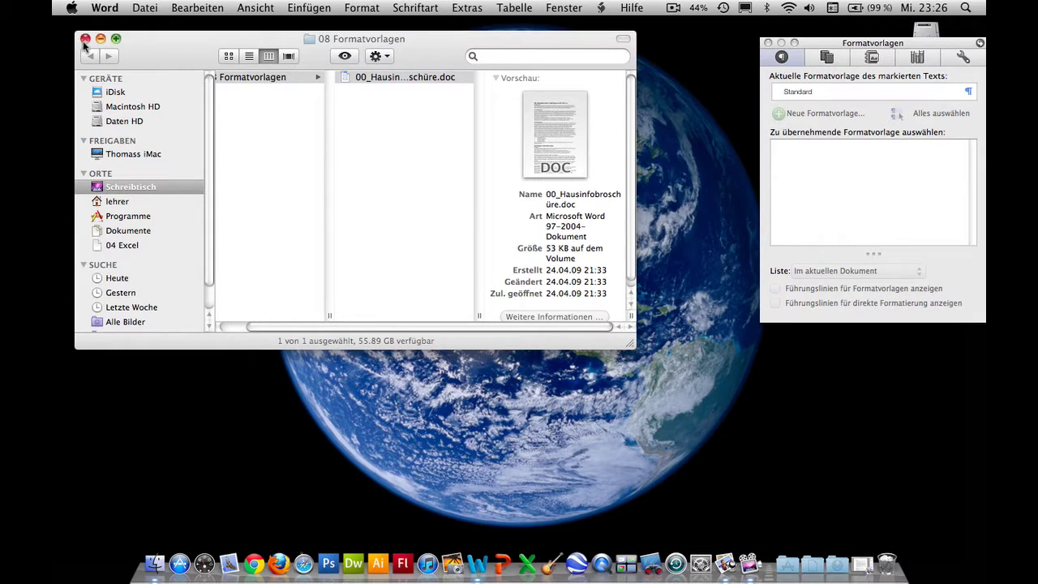
Step: Close the 08 Formatvorlagen Finder window
click(84, 39)
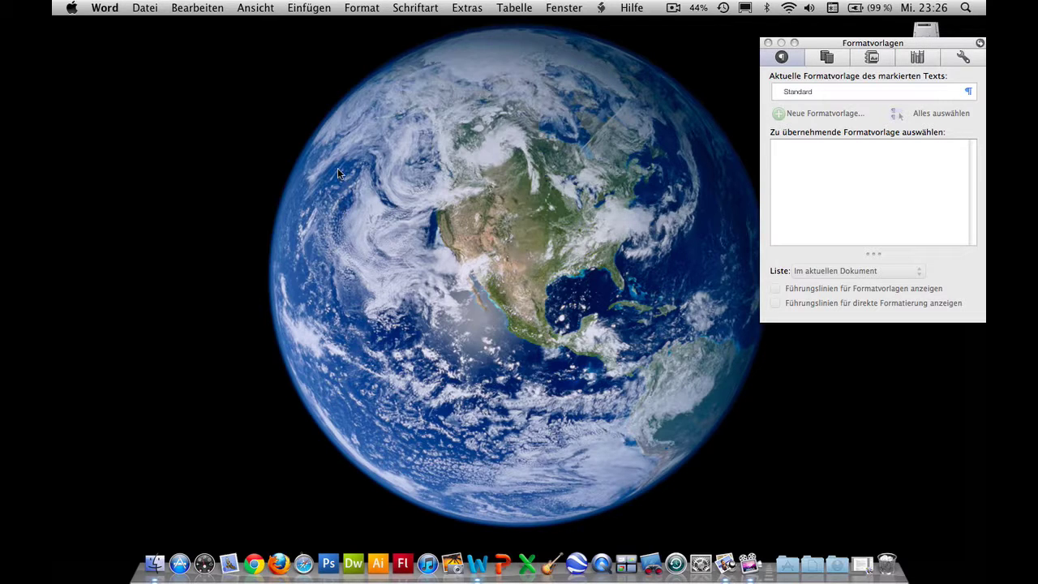
click(137, 8)
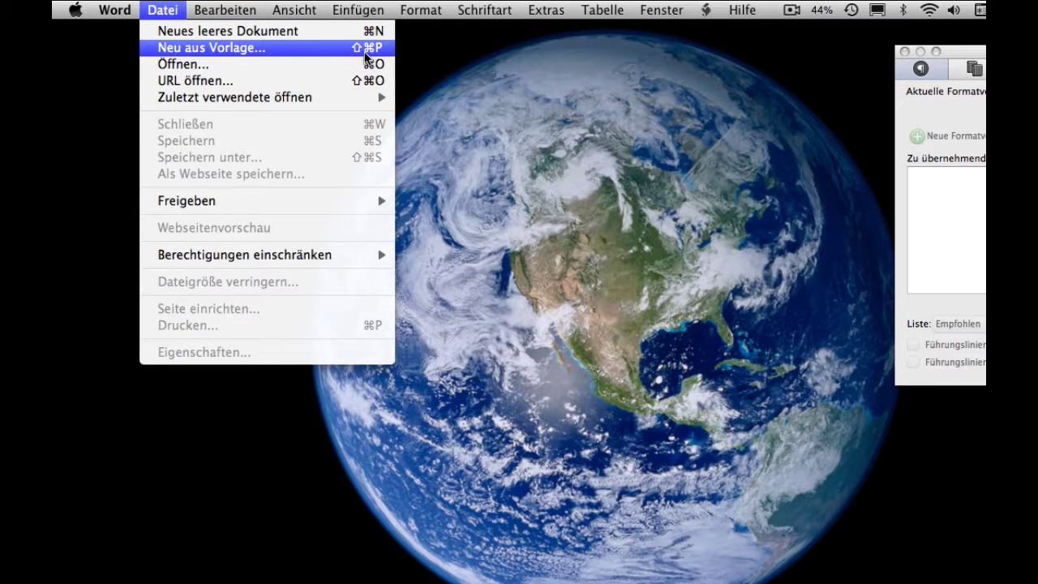
Step: Create a new document from the 00_Hausinfobroschüre template in Meine Vorlagen
click(365, 52)
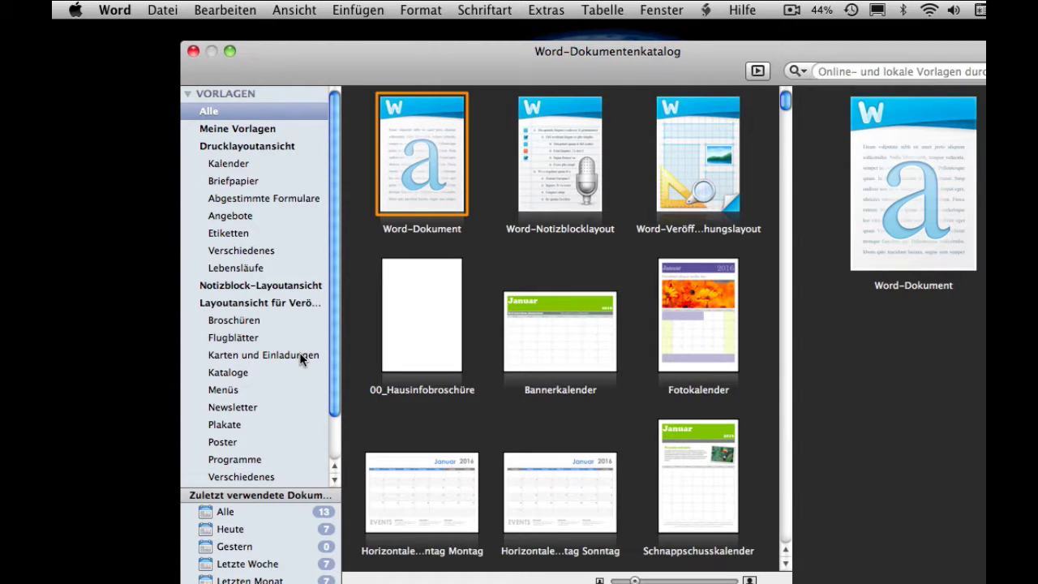
click(259, 130)
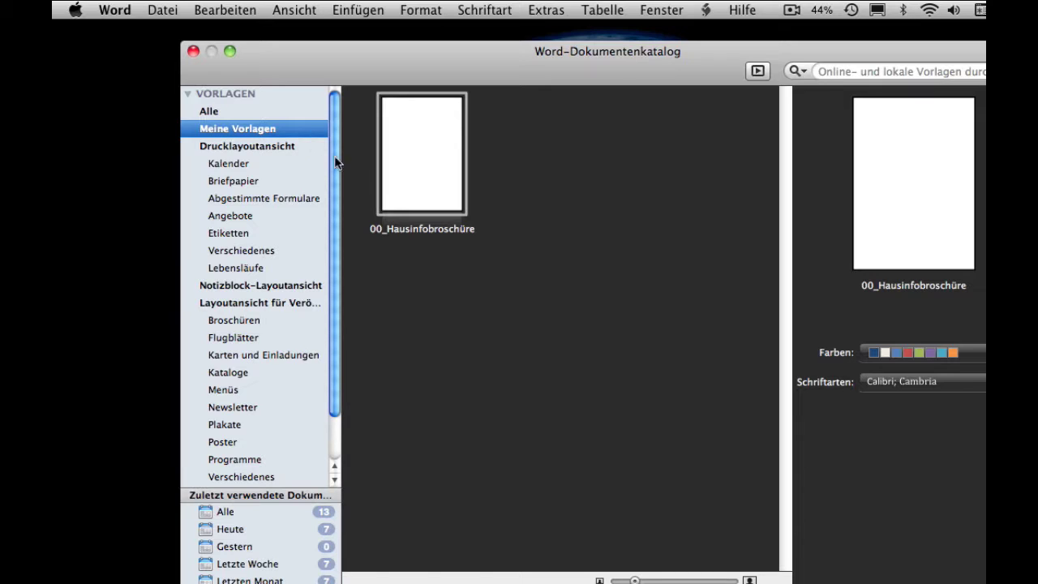
double_click(424, 189)
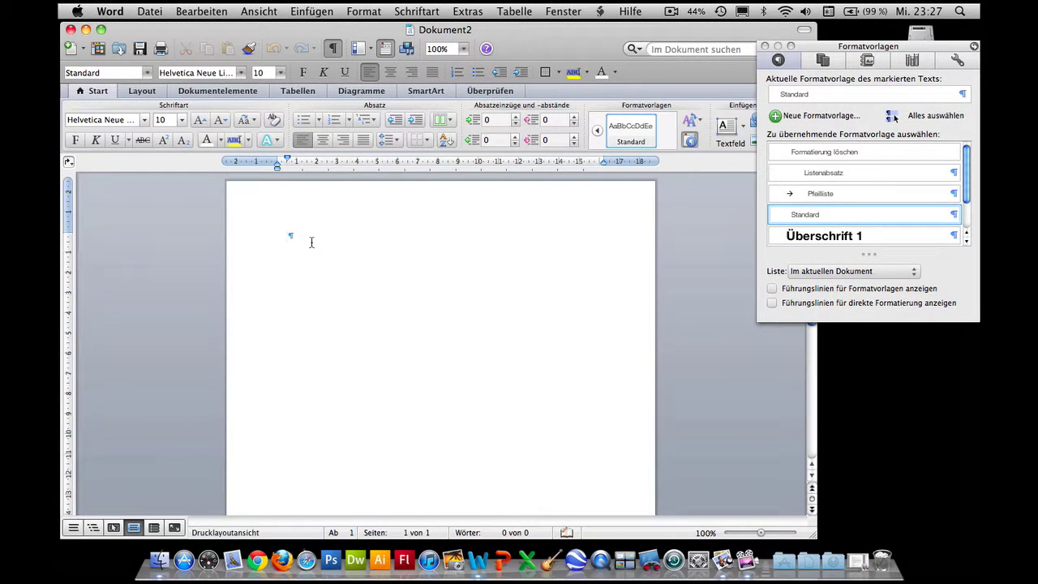
Step: Type 'Hallohallo' and 'Test1' on two lines, make Hallohallo Überschrift 1, and check both styles
text(Halloh)
text(allo)
key(Return)
text(Test1)
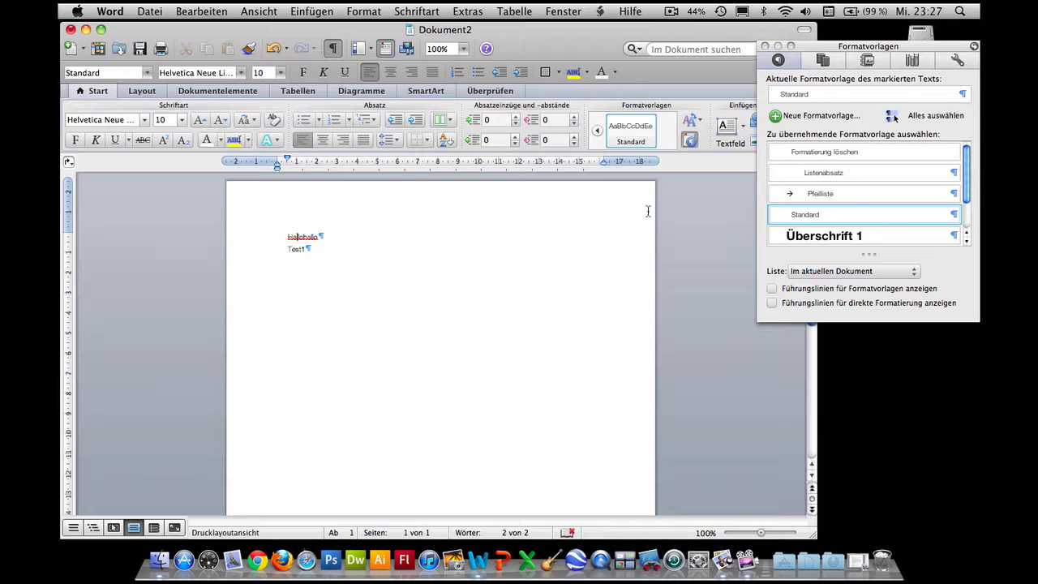
click(823, 236)
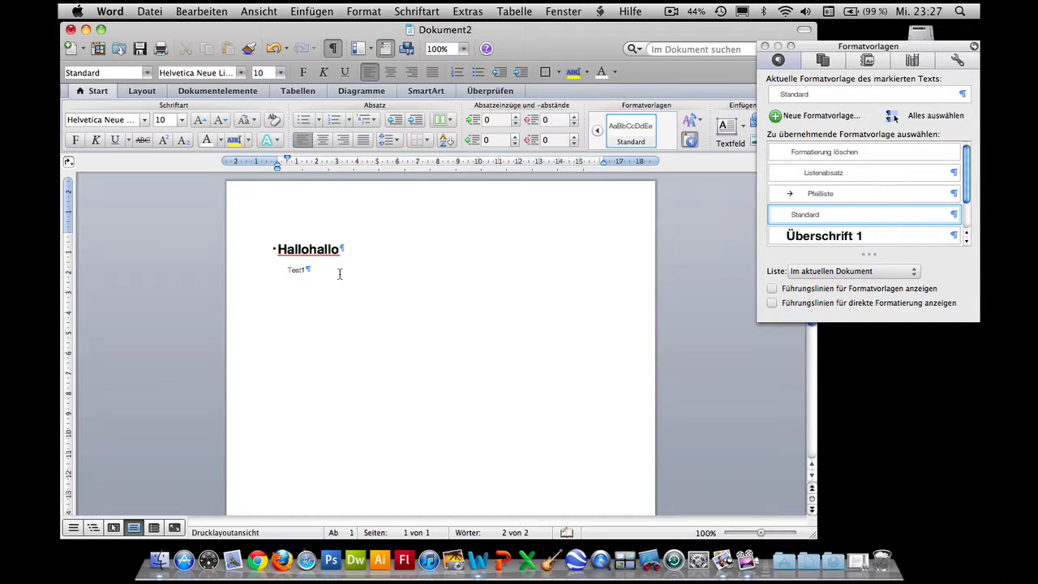
key(Up)
key(Down)
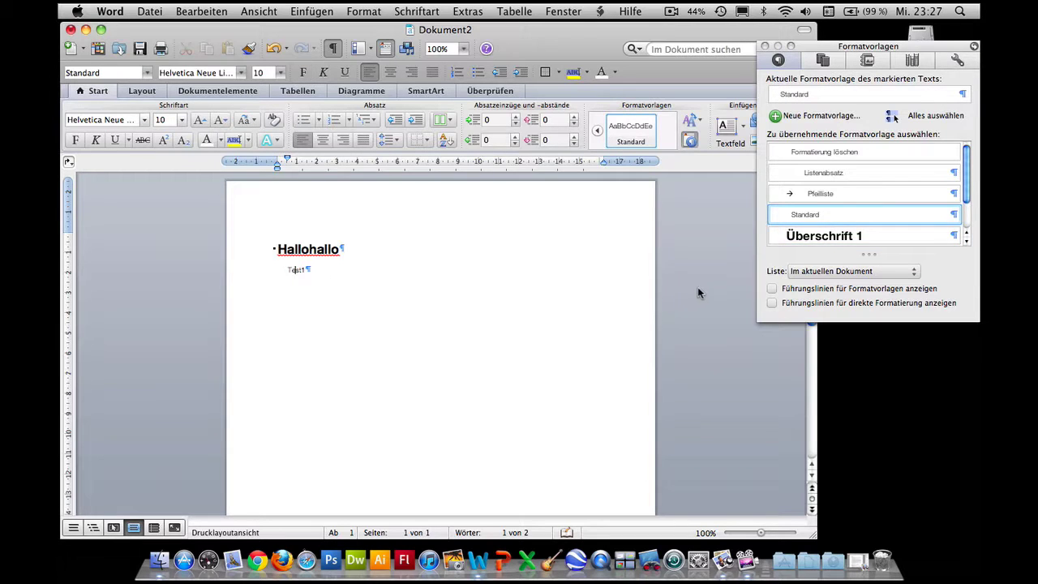